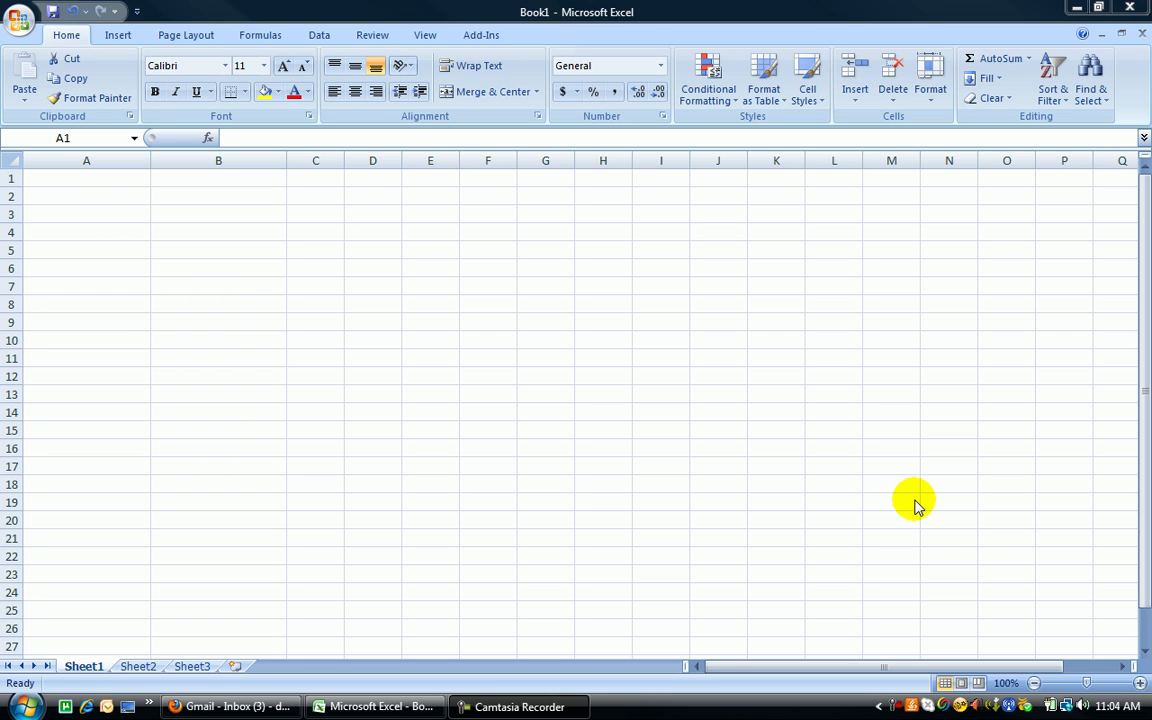
Enter the headers Name in A1 and Email Address in B1.
click(131, 175)
text(Name)
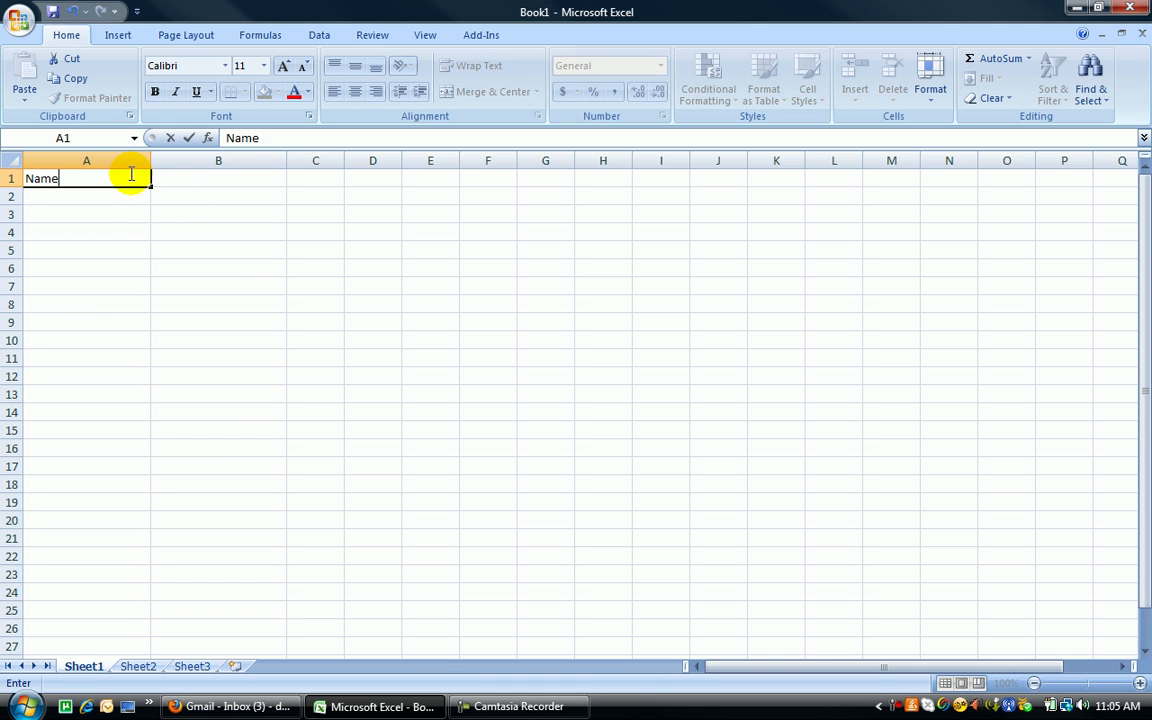
key(Tab)
text(Em)
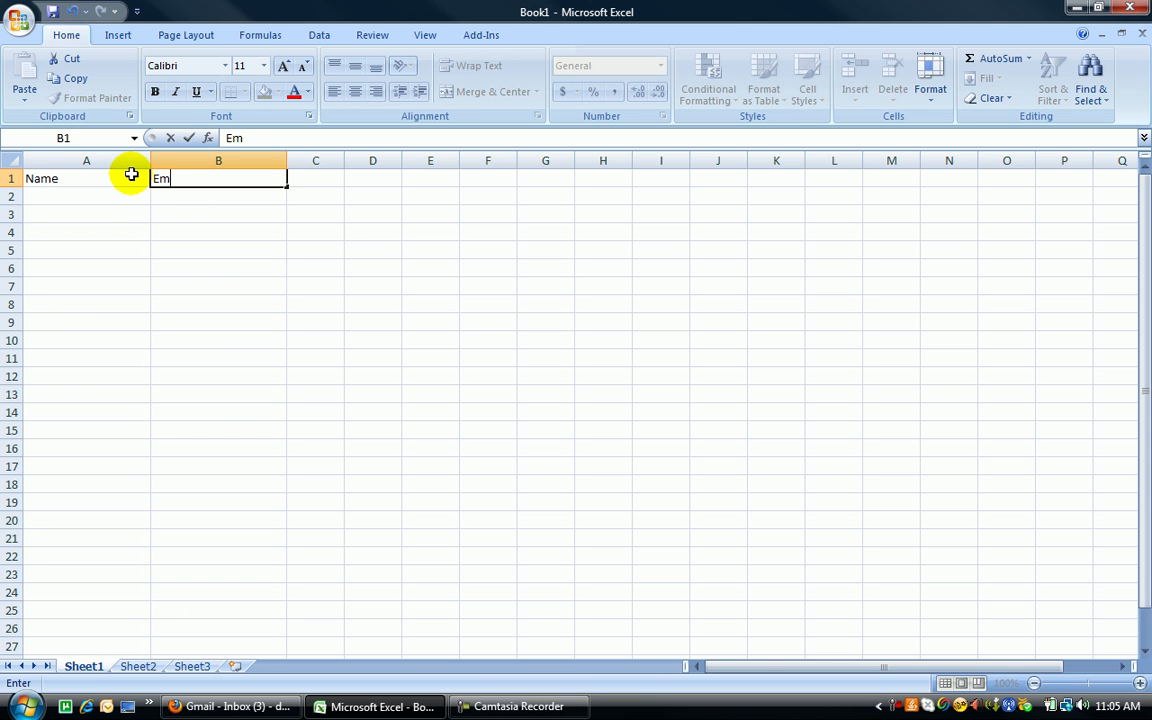
text(ail Address)
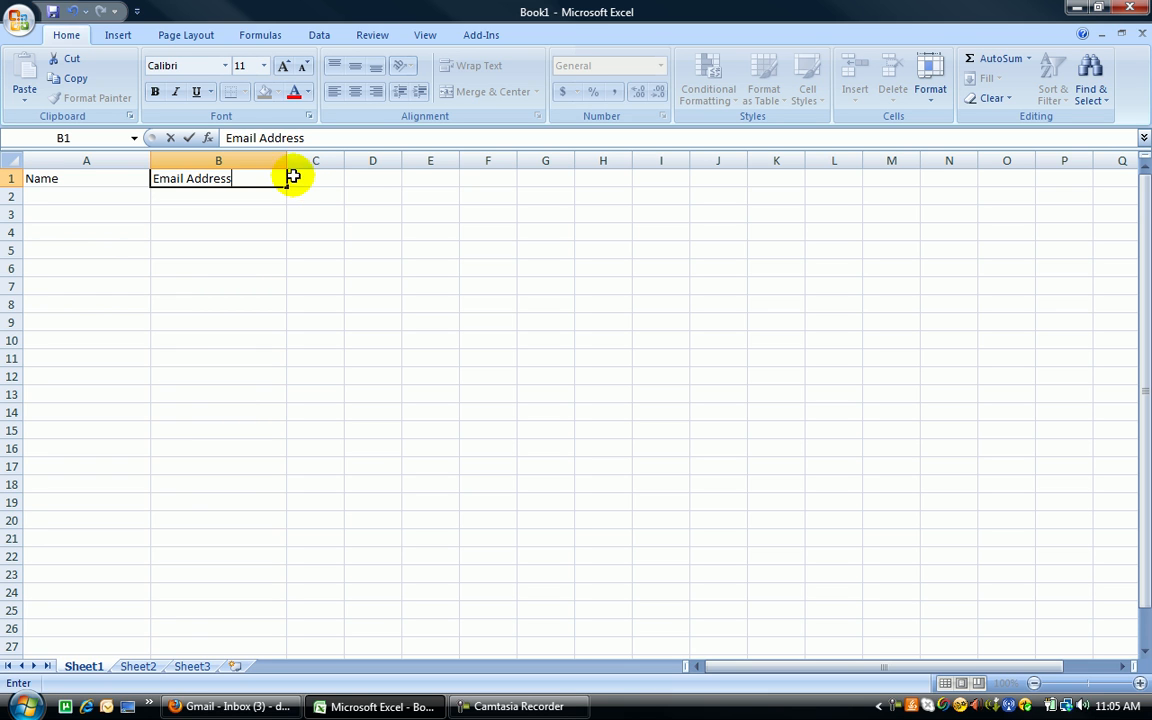
Add Test1 with its Gmail address in row 2.
click(140, 195)
text(Tes)
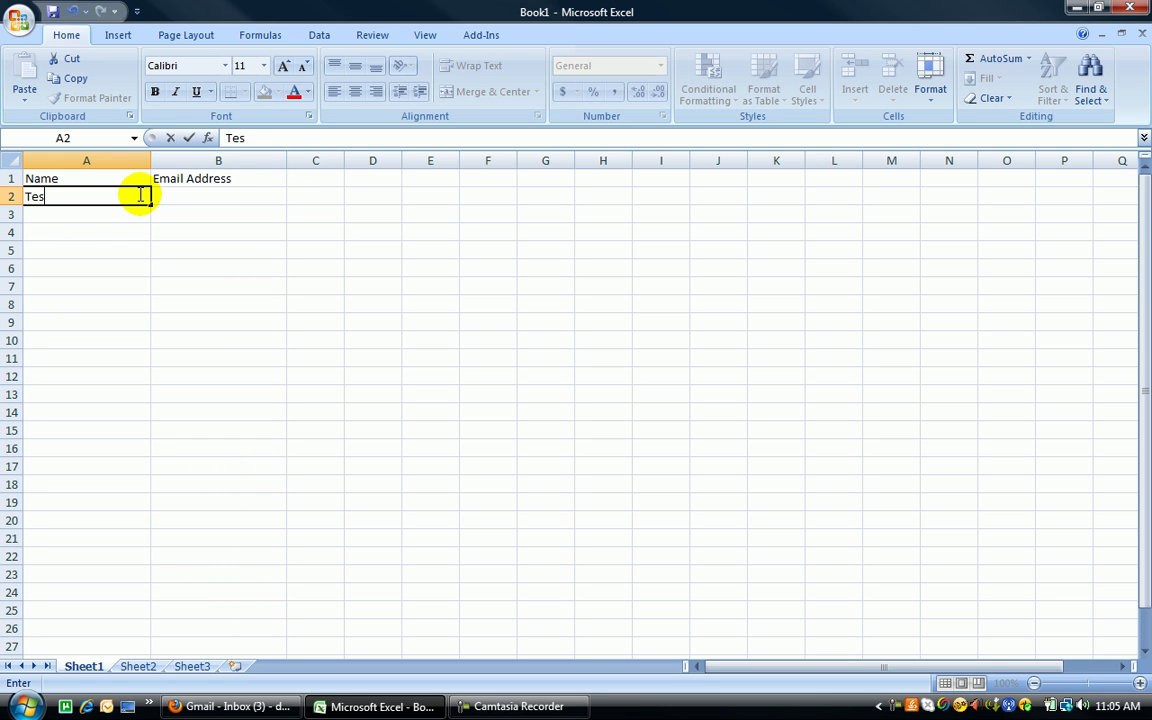
text(t1)
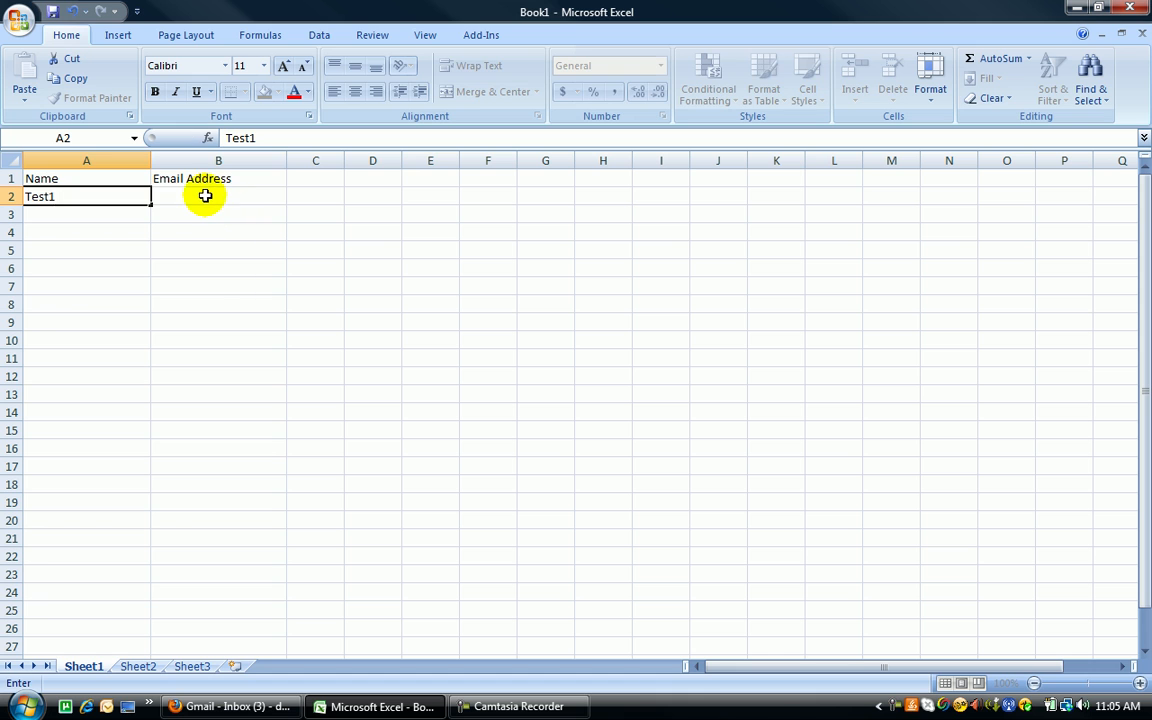
click(205, 196)
text(test2)
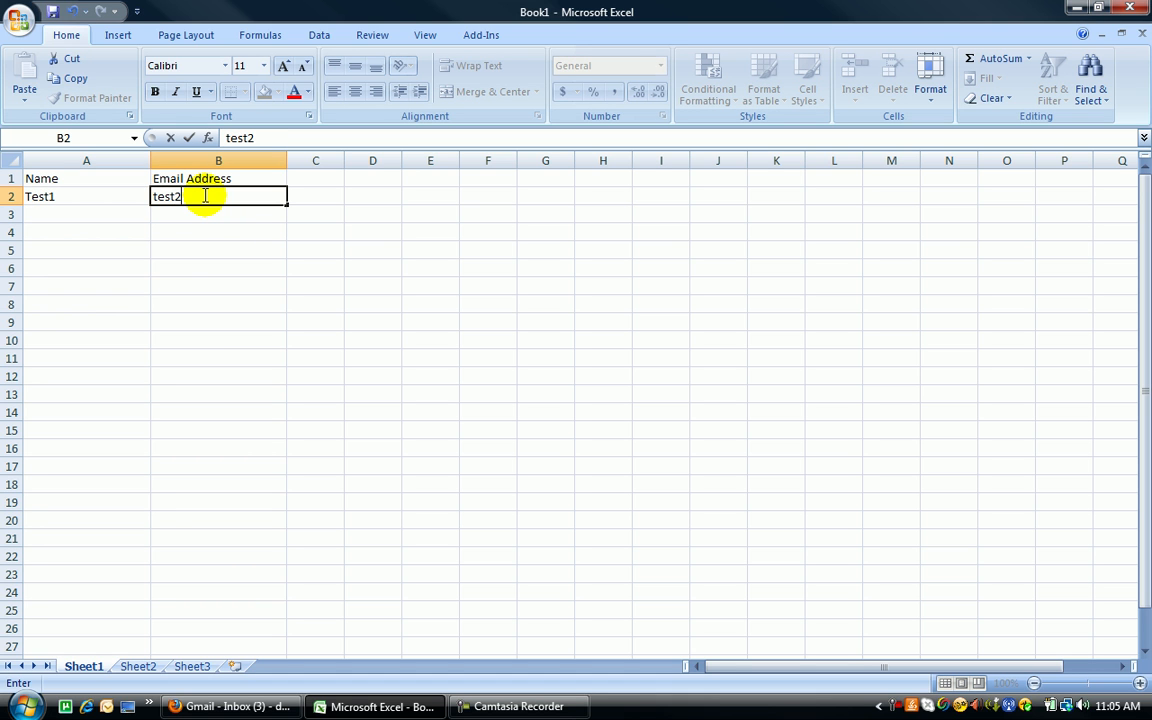
key(BackSpace)
text(1@gmail.com)
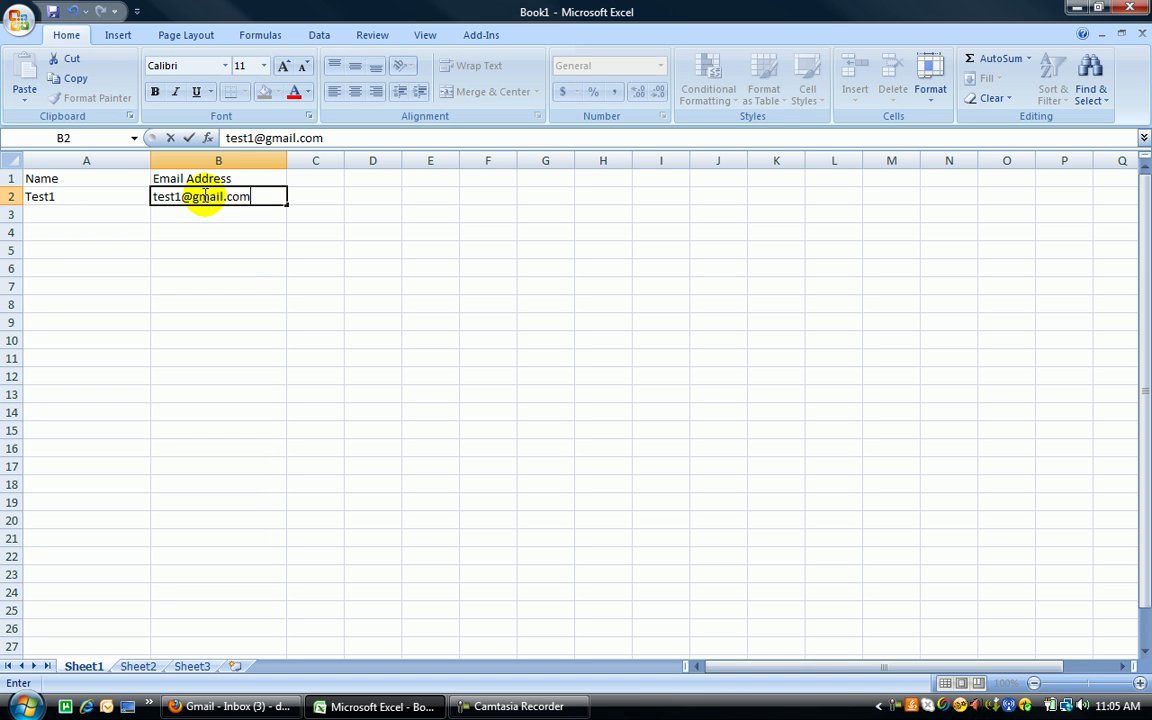
click(118, 215)
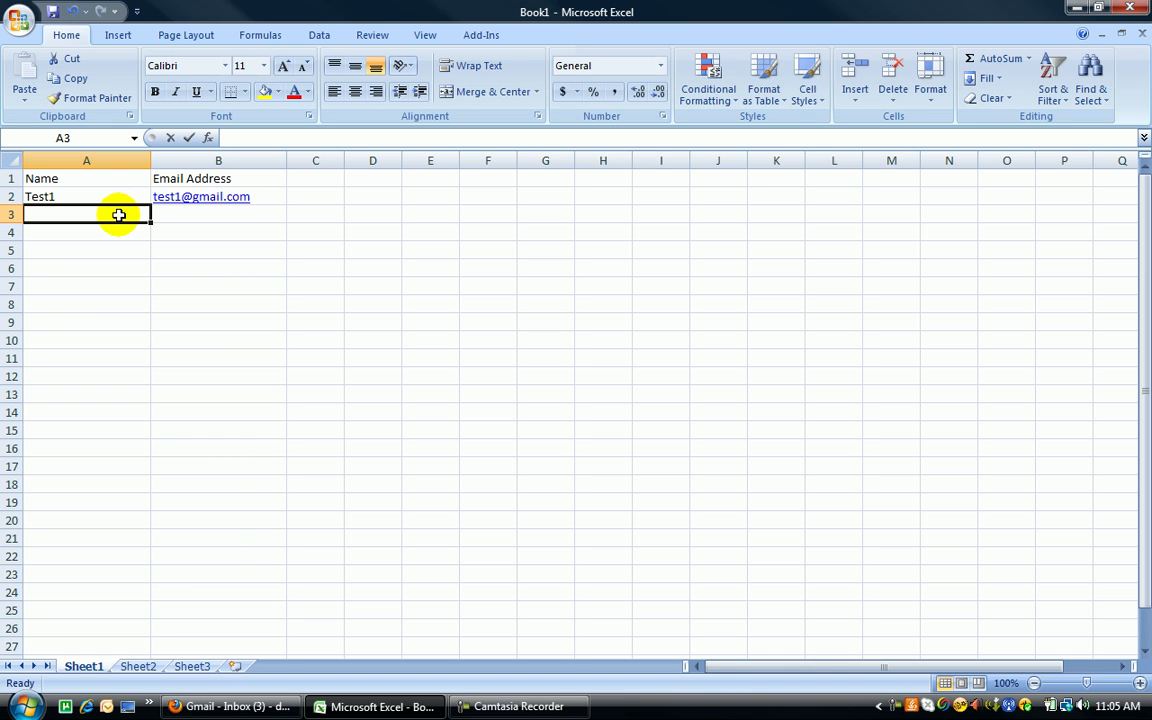
Add Test2 with its Gmail address in row 3.
text(Test2)
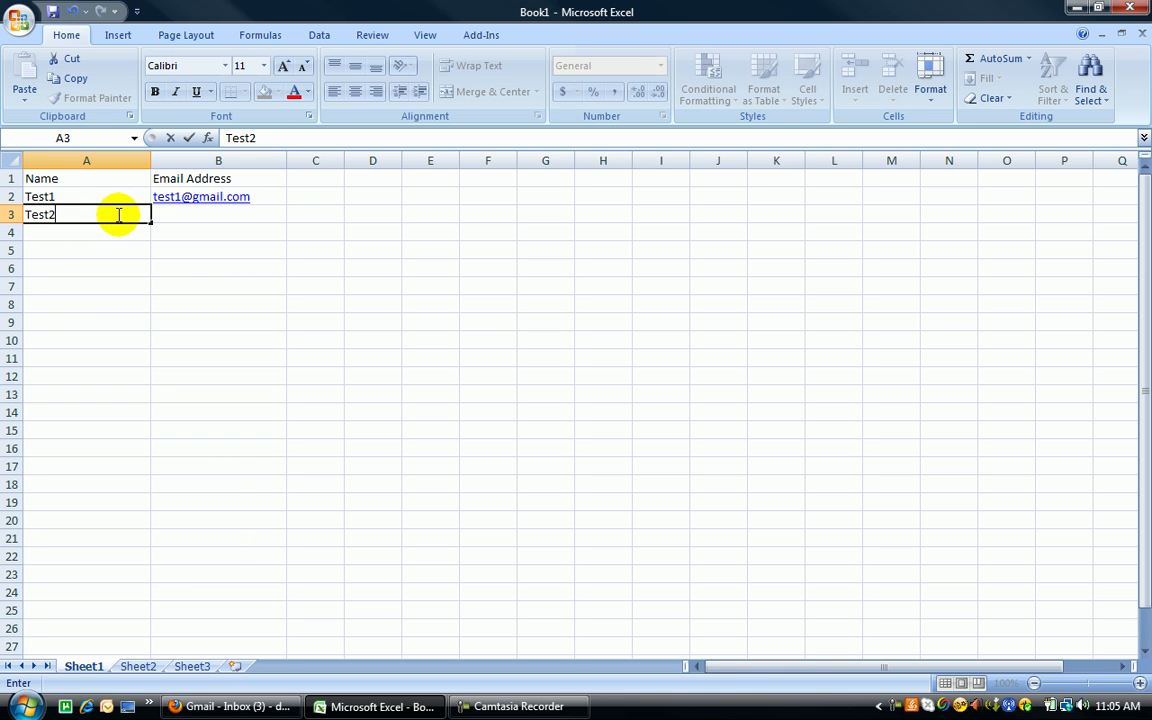
key(Tab)
text(test)
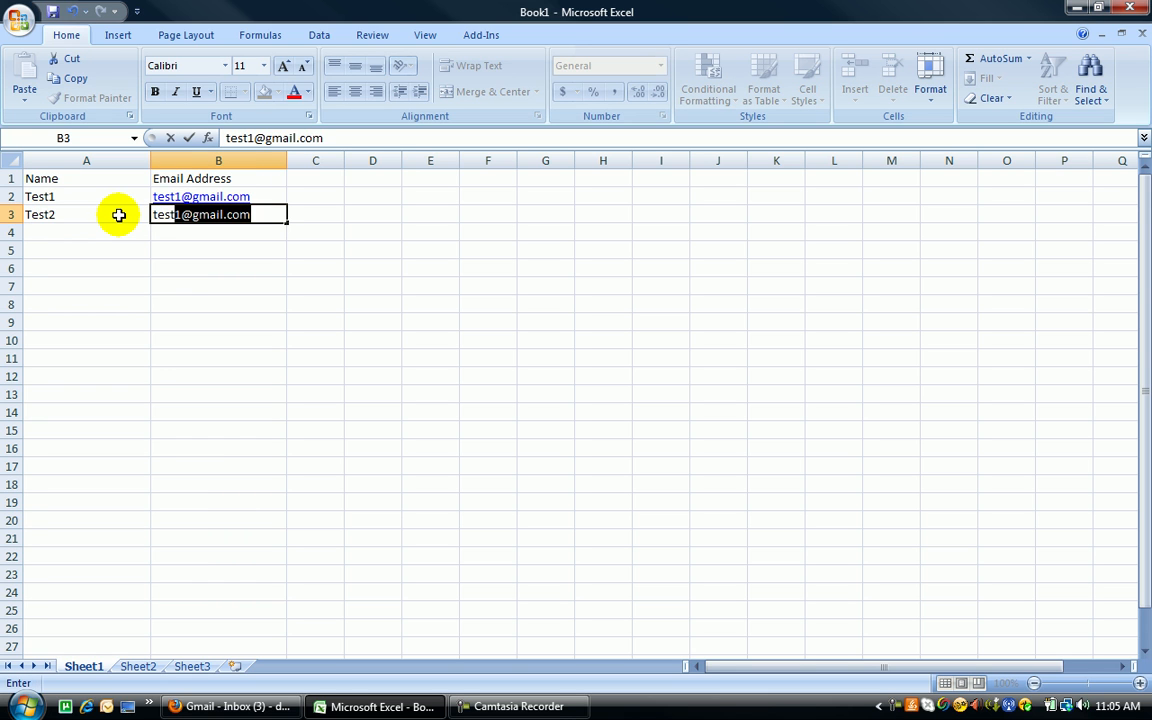
text(2@gmail)
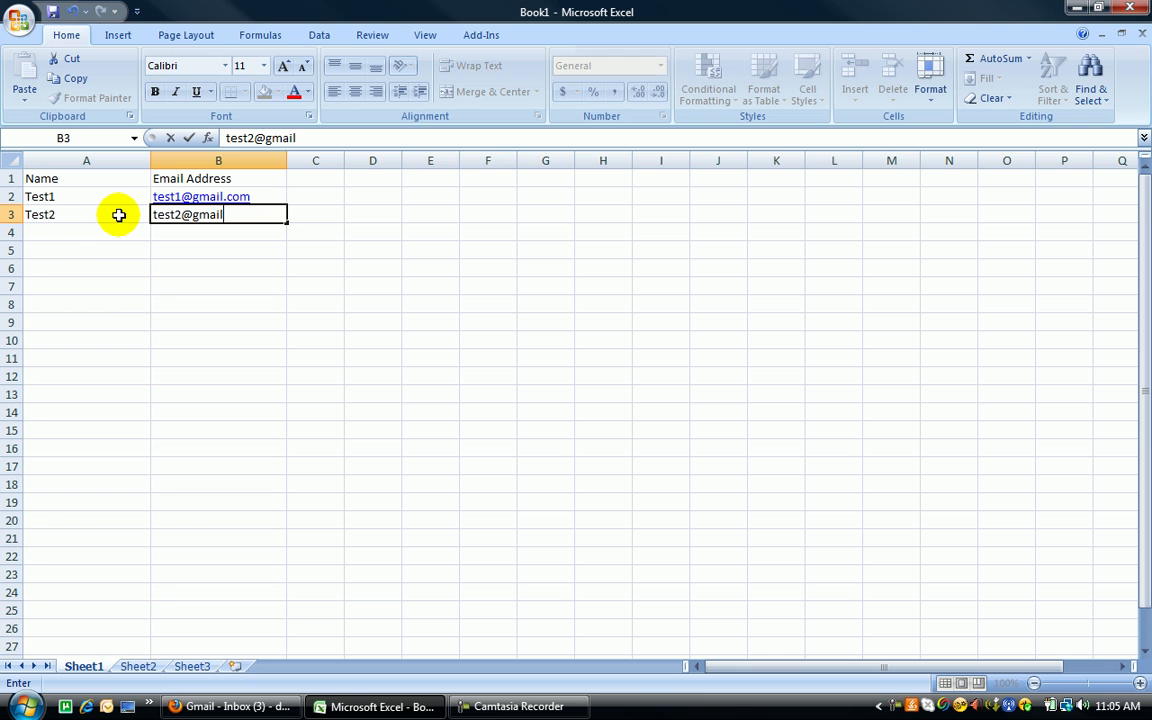
text(.com)
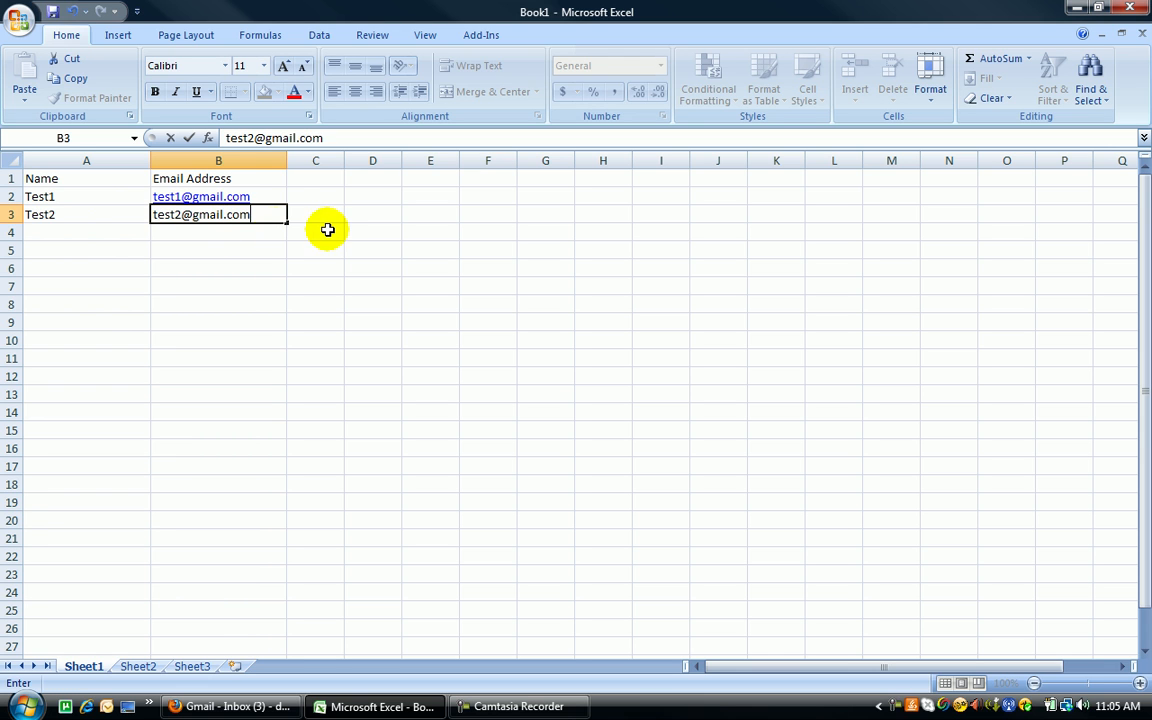
click(328, 230)
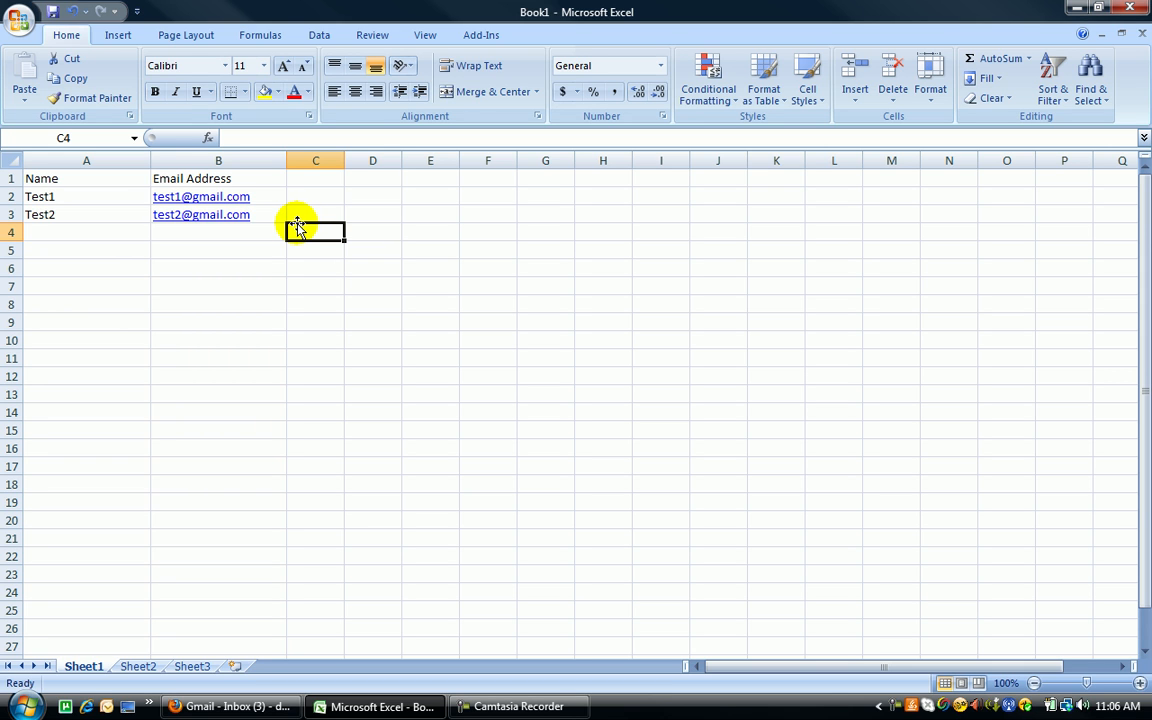
Begin Save As to the Desktop named 'Education on Importing' and show the file-type list.
click(22, 26)
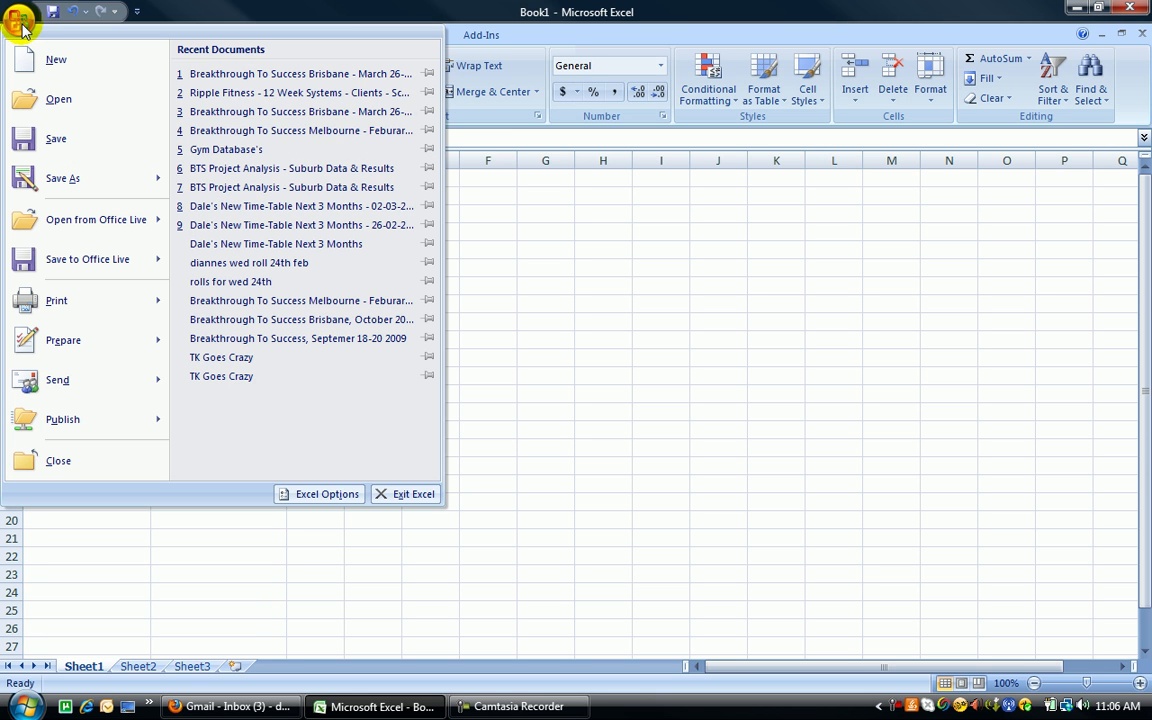
click(71, 178)
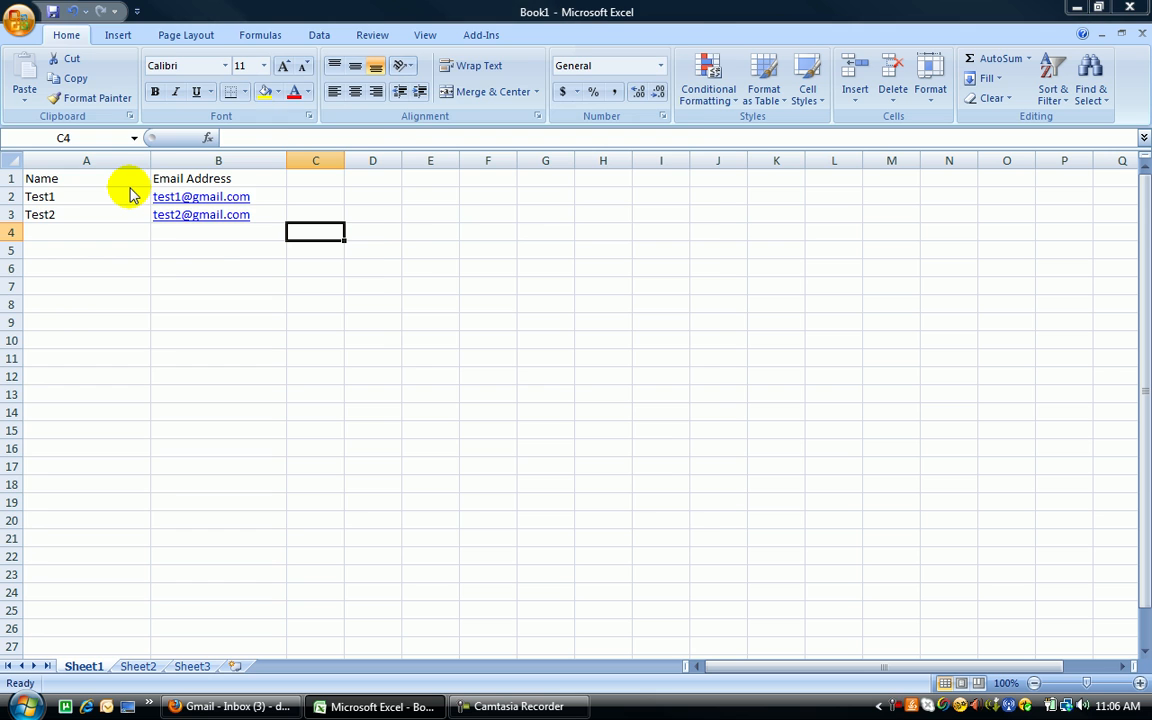
click(87, 163)
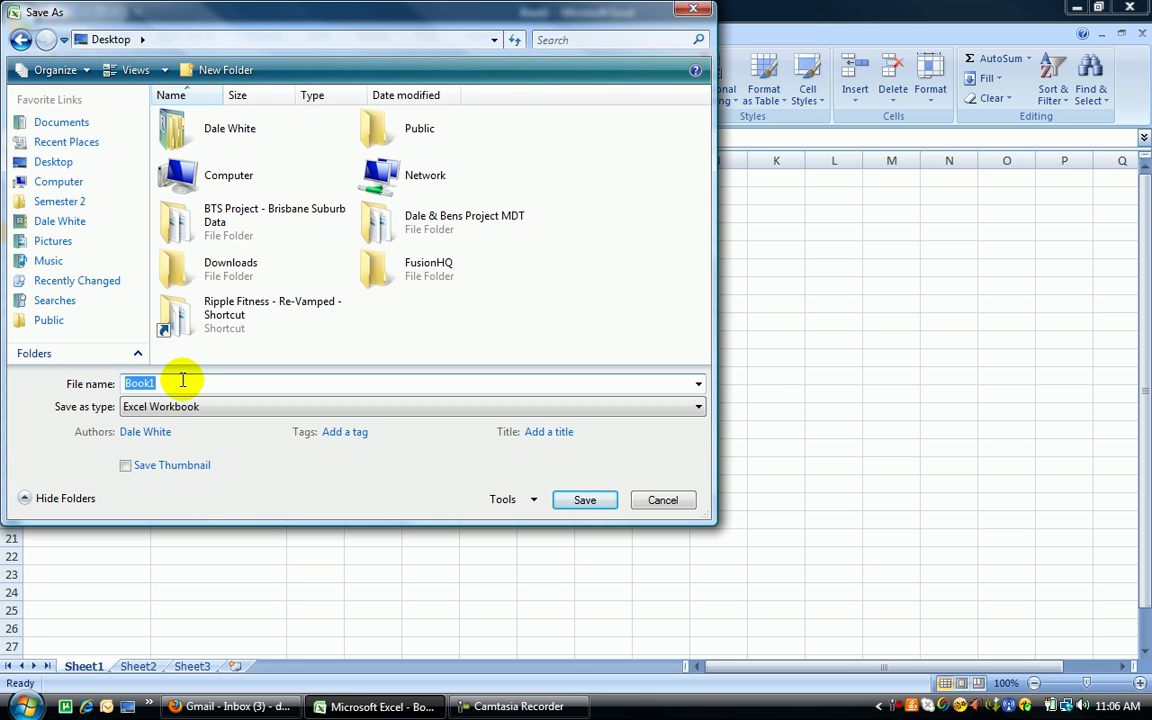
key(BackSpace)
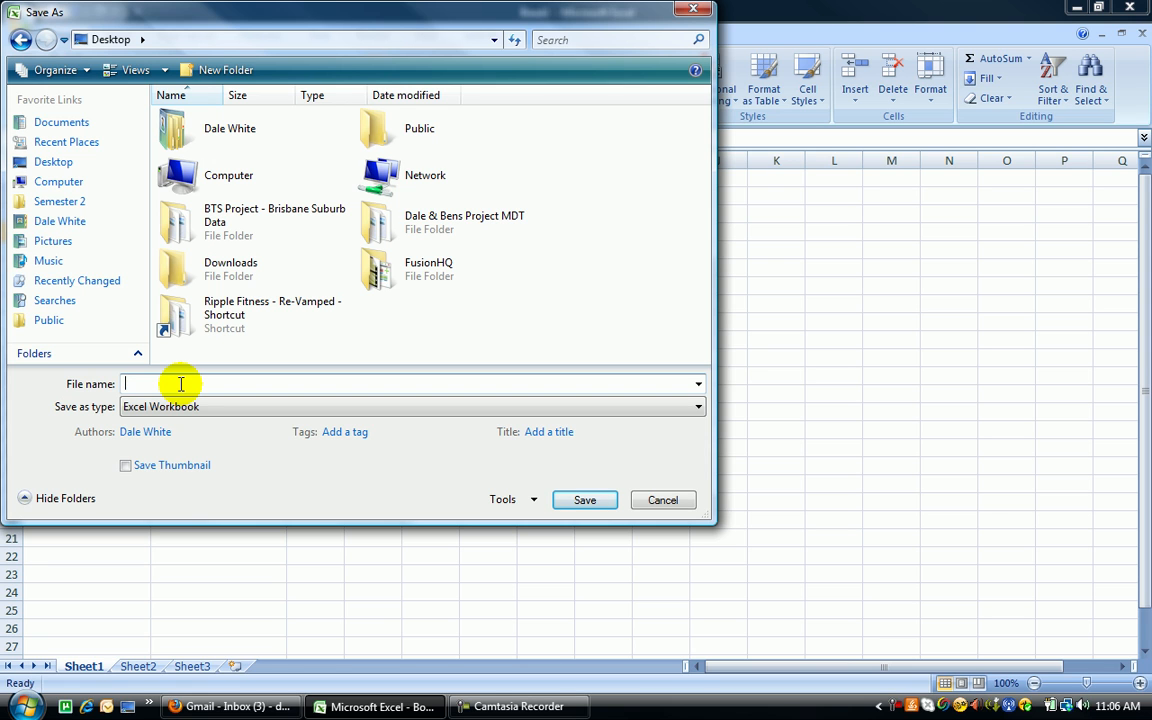
text(Education)
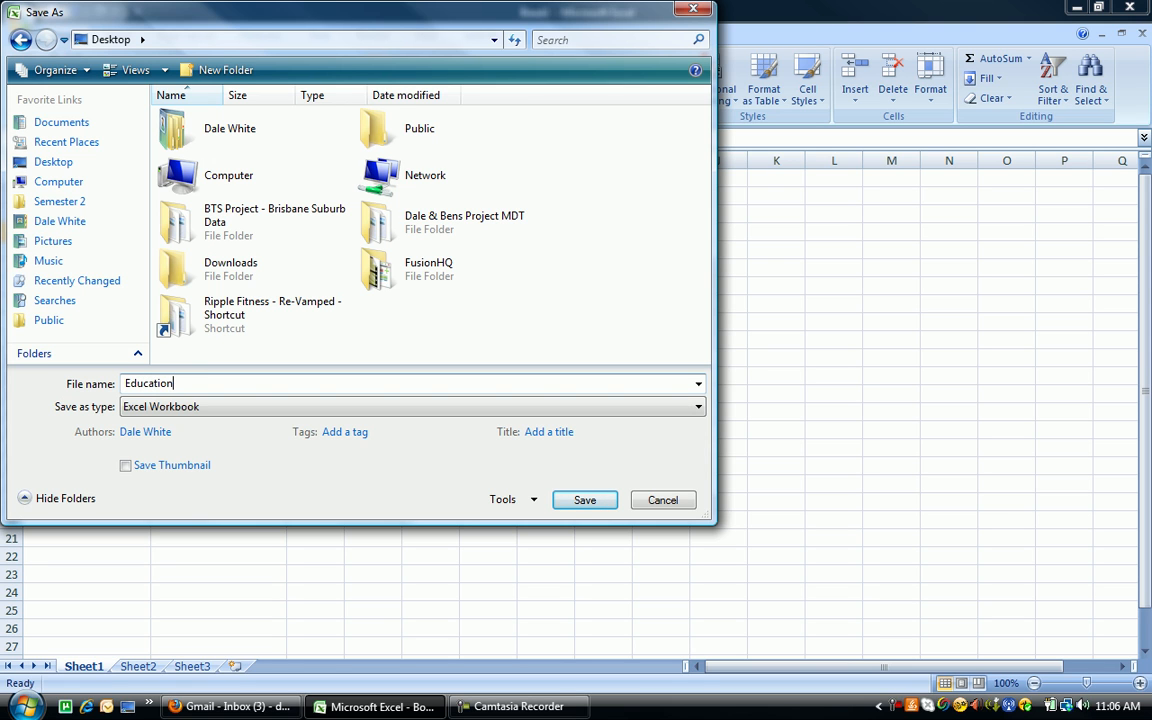
text( on Importing)
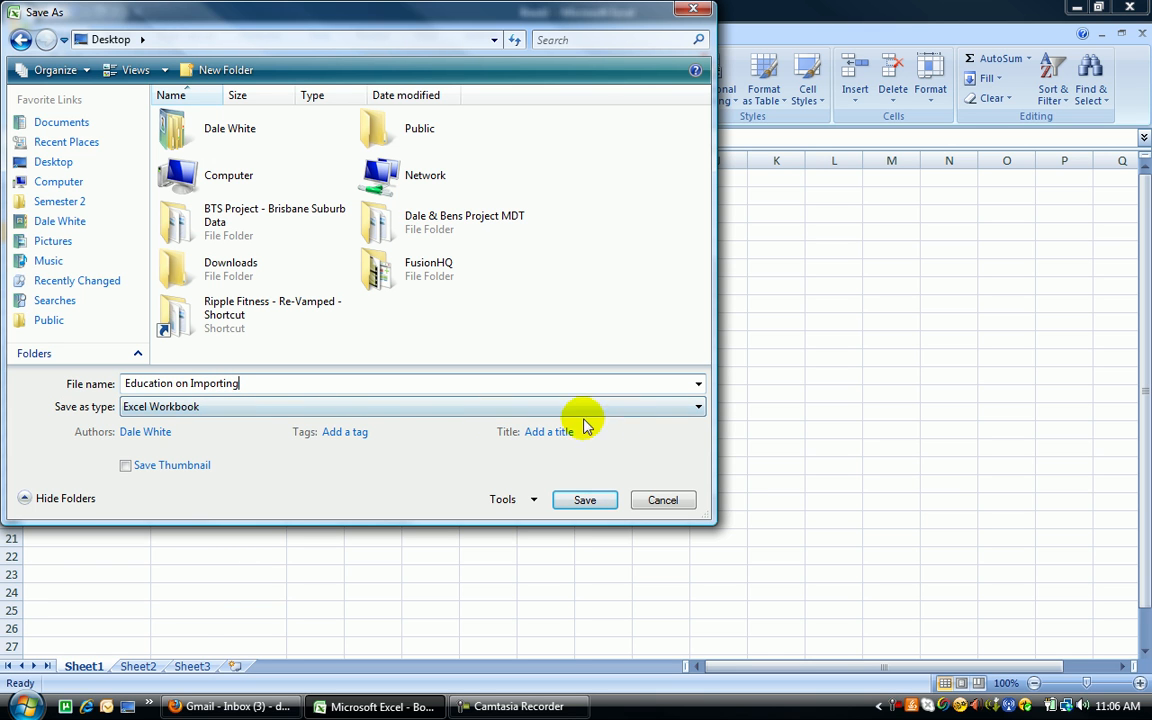
click(679, 413)
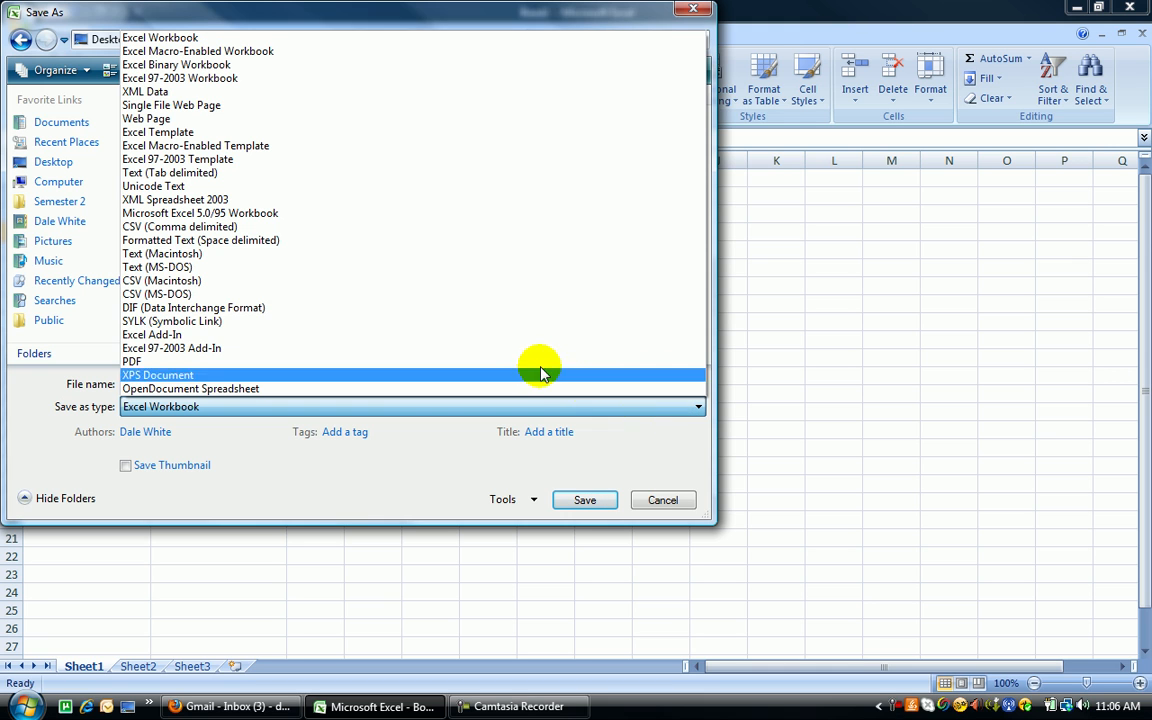
Save as CSV (Comma delimited), keeping only the active sheet in CSV format, then close Excel.
click(243, 228)
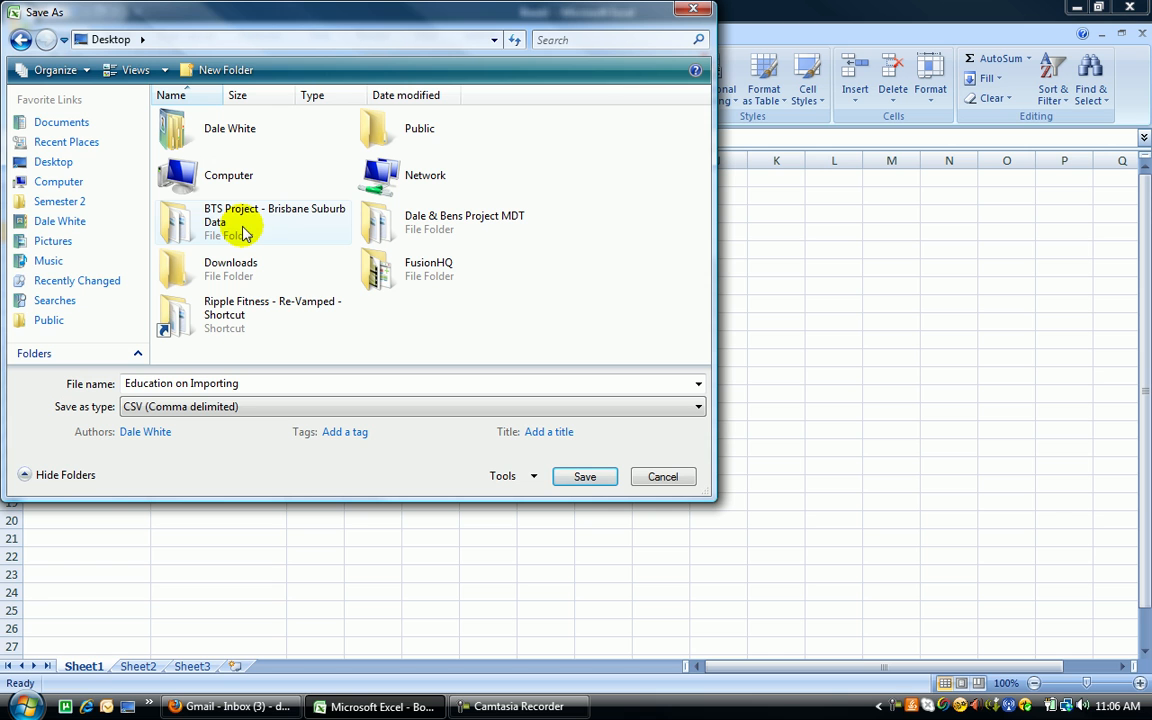
click(583, 480)
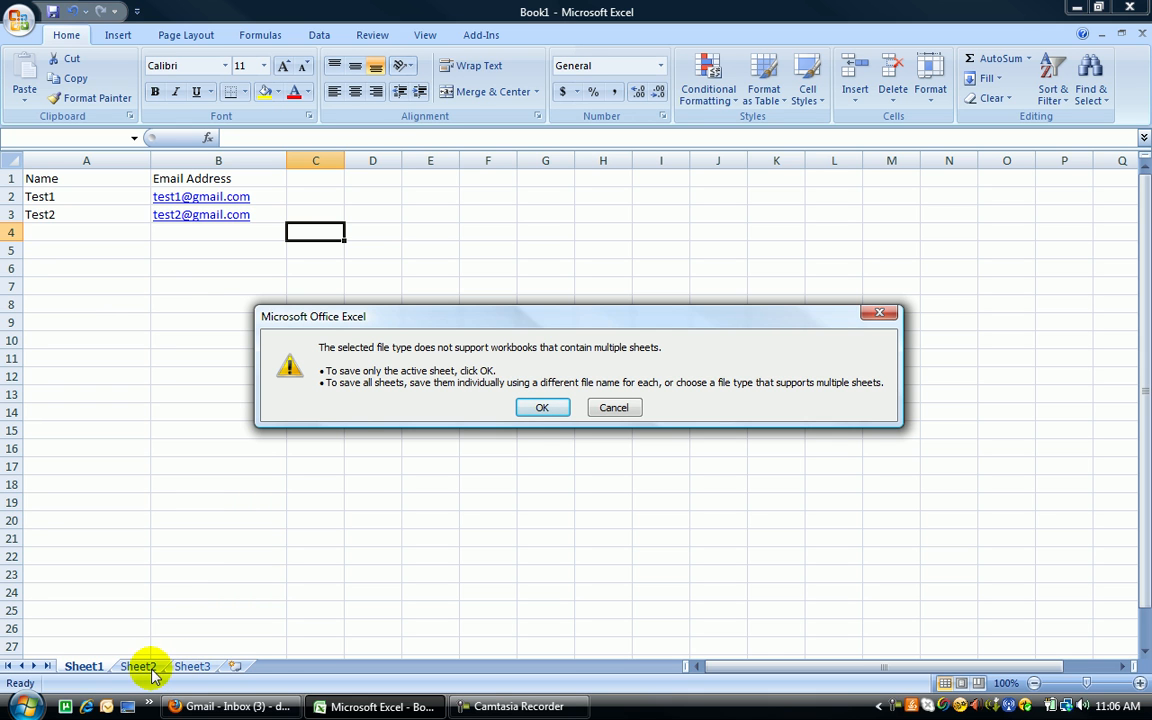
click(545, 407)
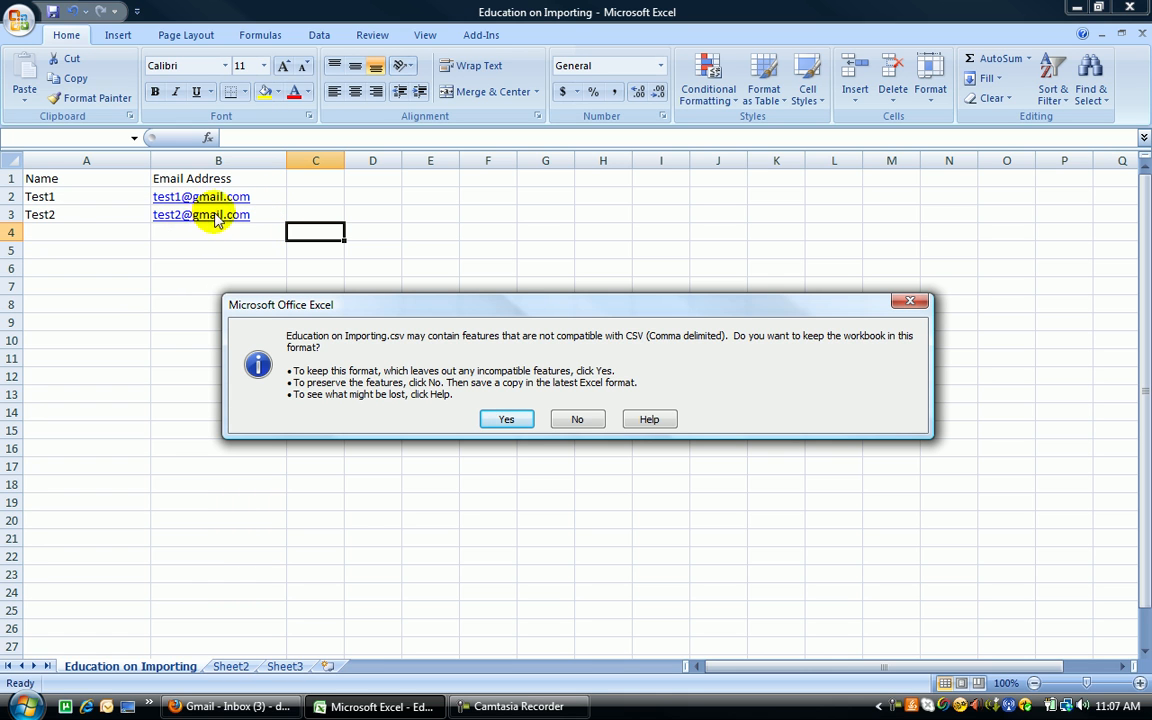
click(507, 419)
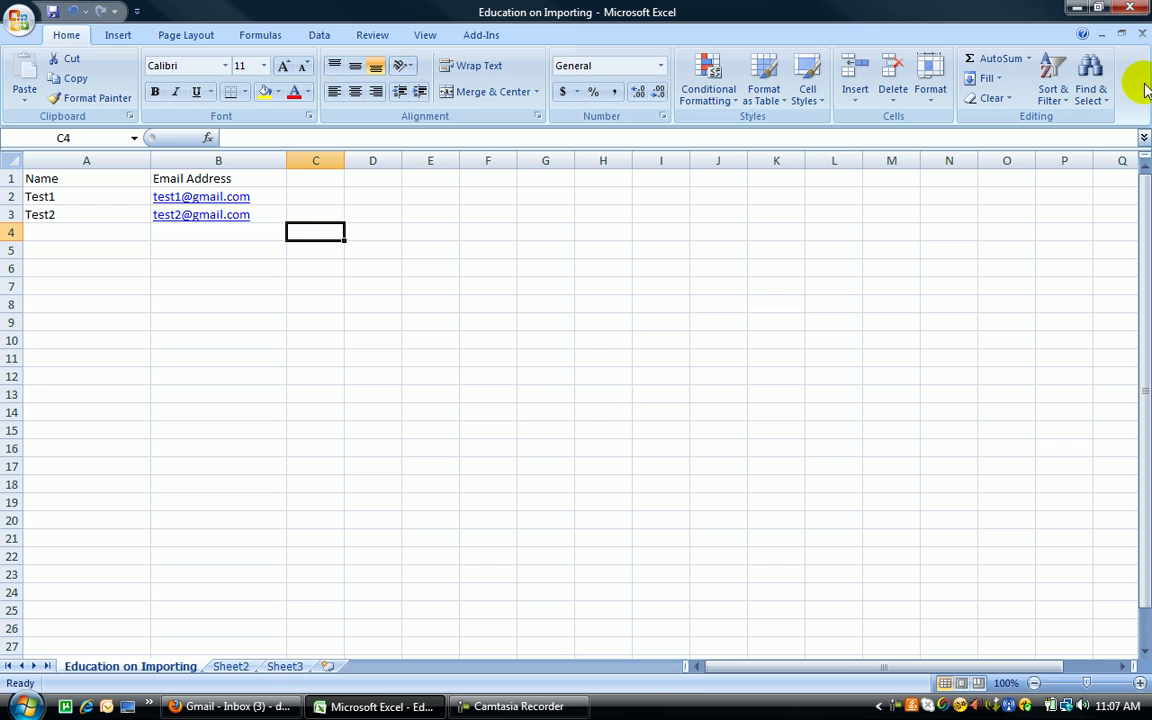
click(1129, 8)
Close Excel without saving again, switch to Gmail and open the empty Contacts page.
click(577, 396)
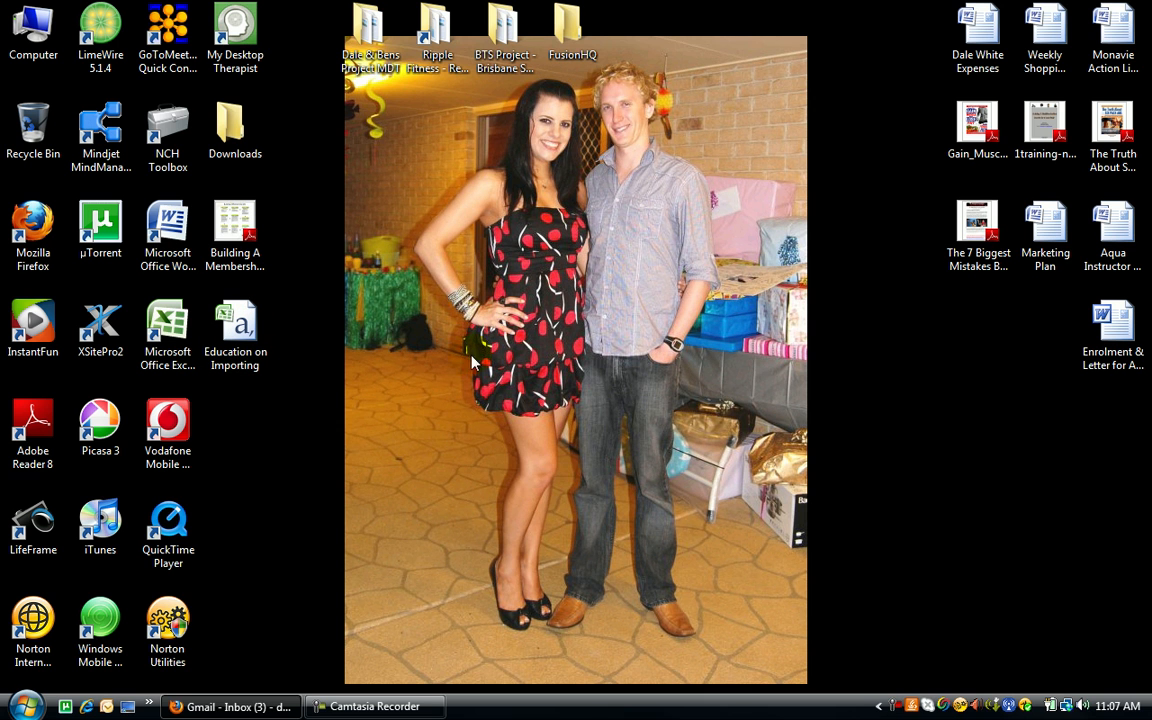
click(232, 706)
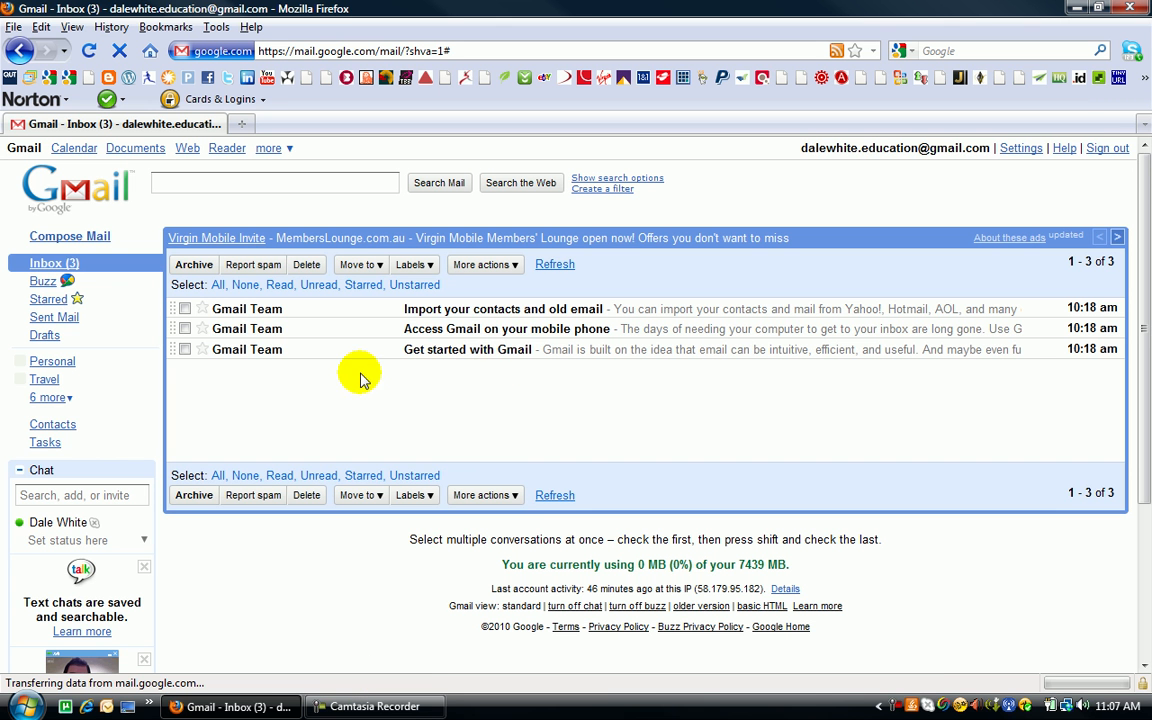
click(52, 425)
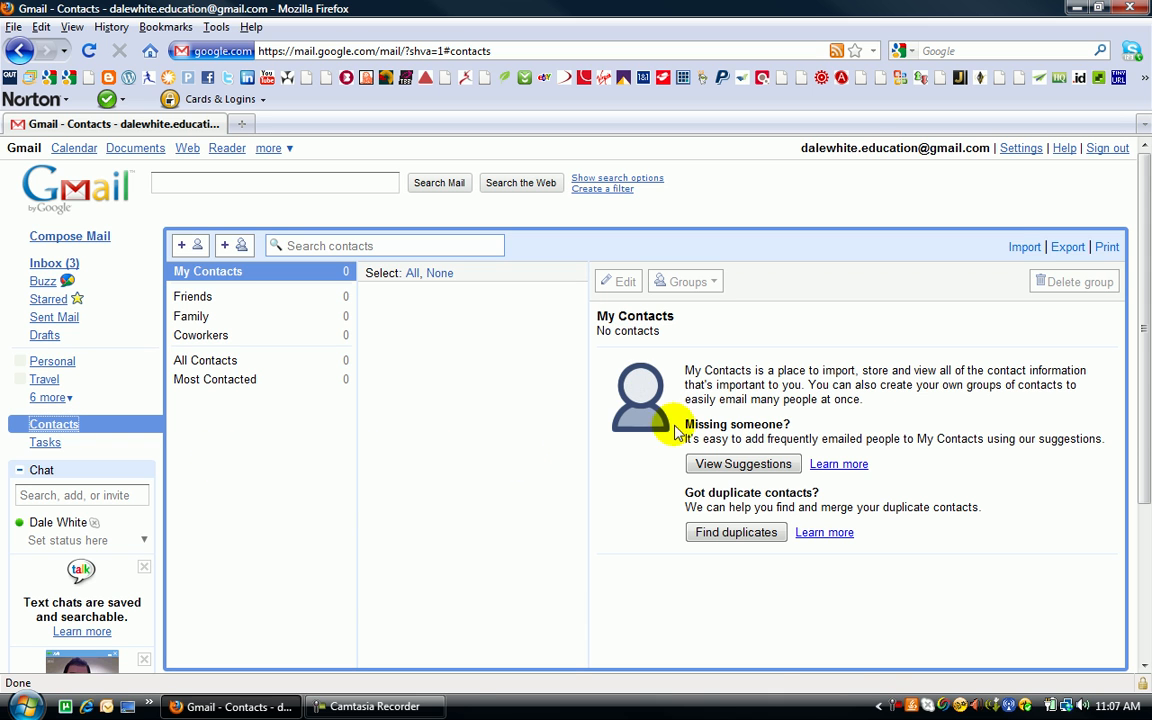
Choose the Education on Importing CSV for import and enable adding contacts to a new group.
click(1024, 248)
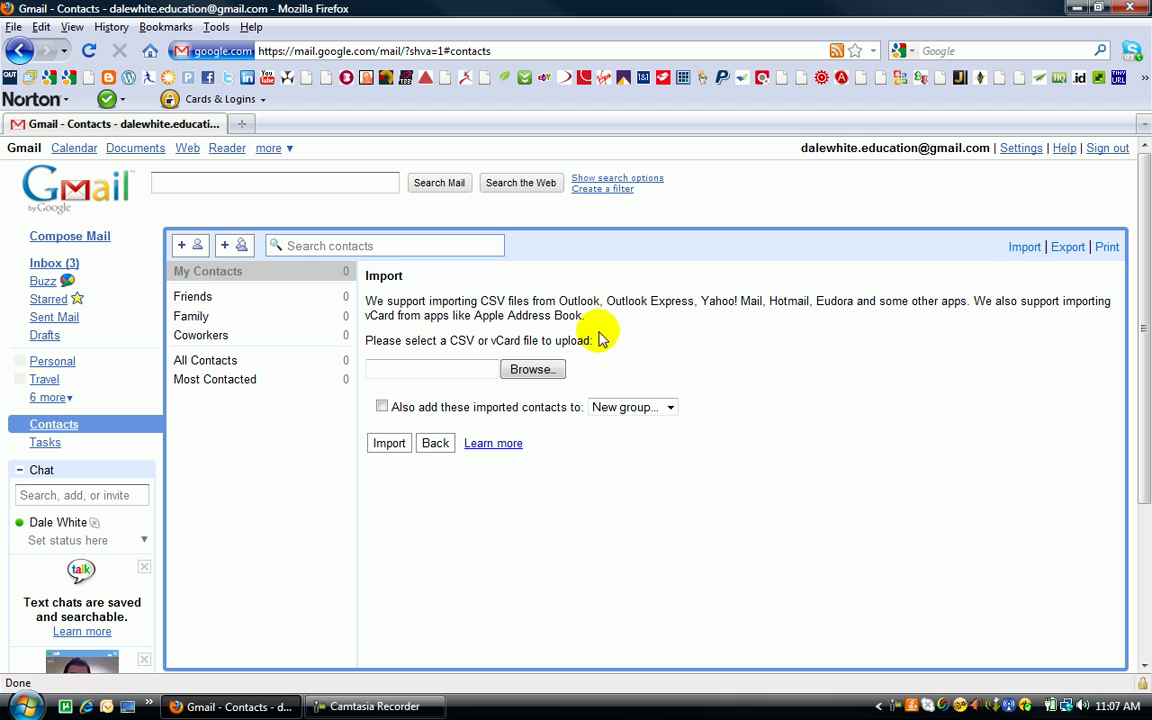
drag(382, 341, 641, 357)
drag(481, 301, 523, 301)
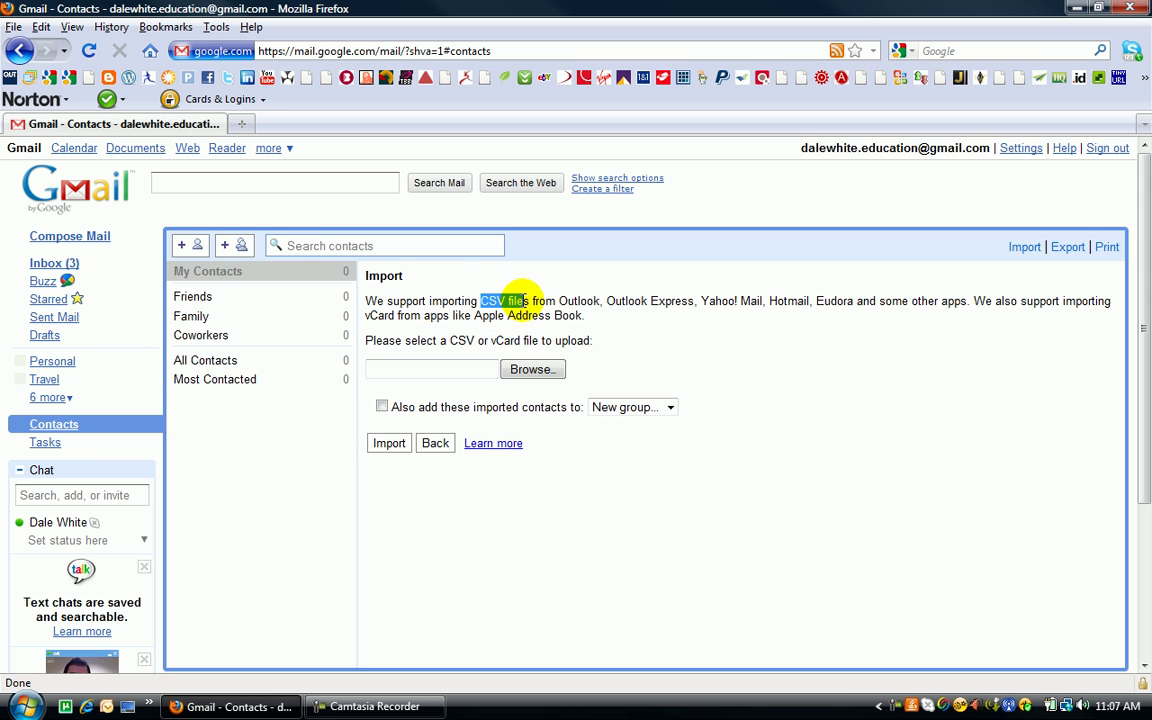
click(527, 369)
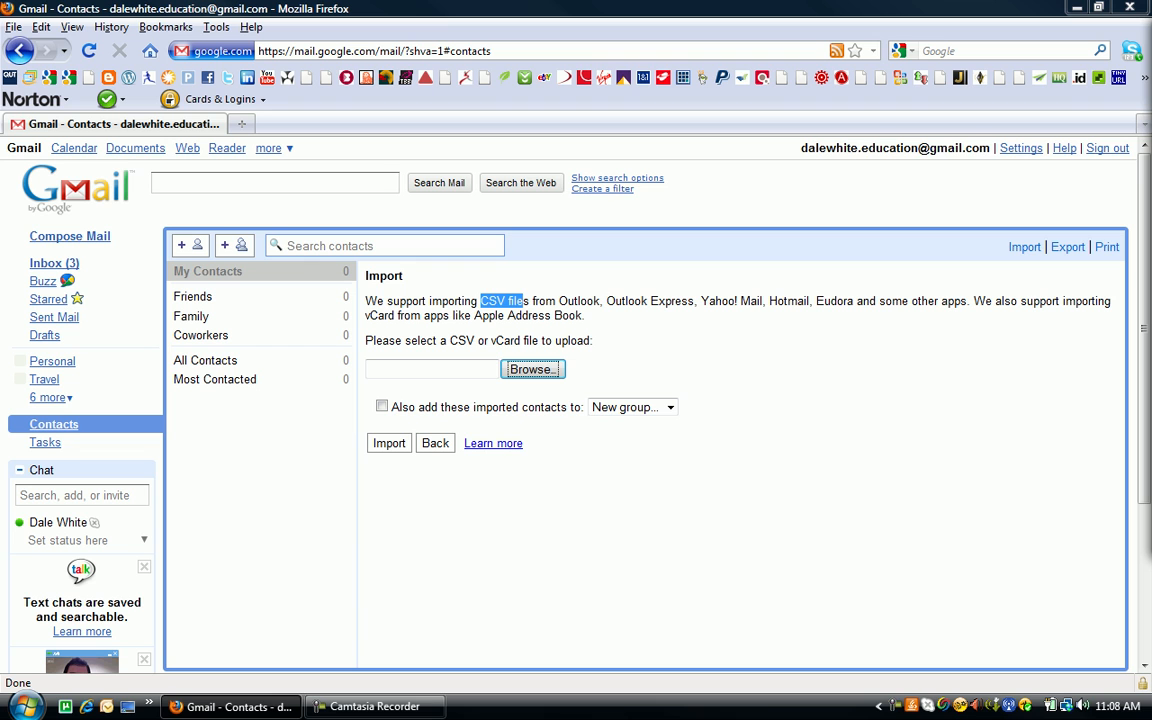
key(Return)
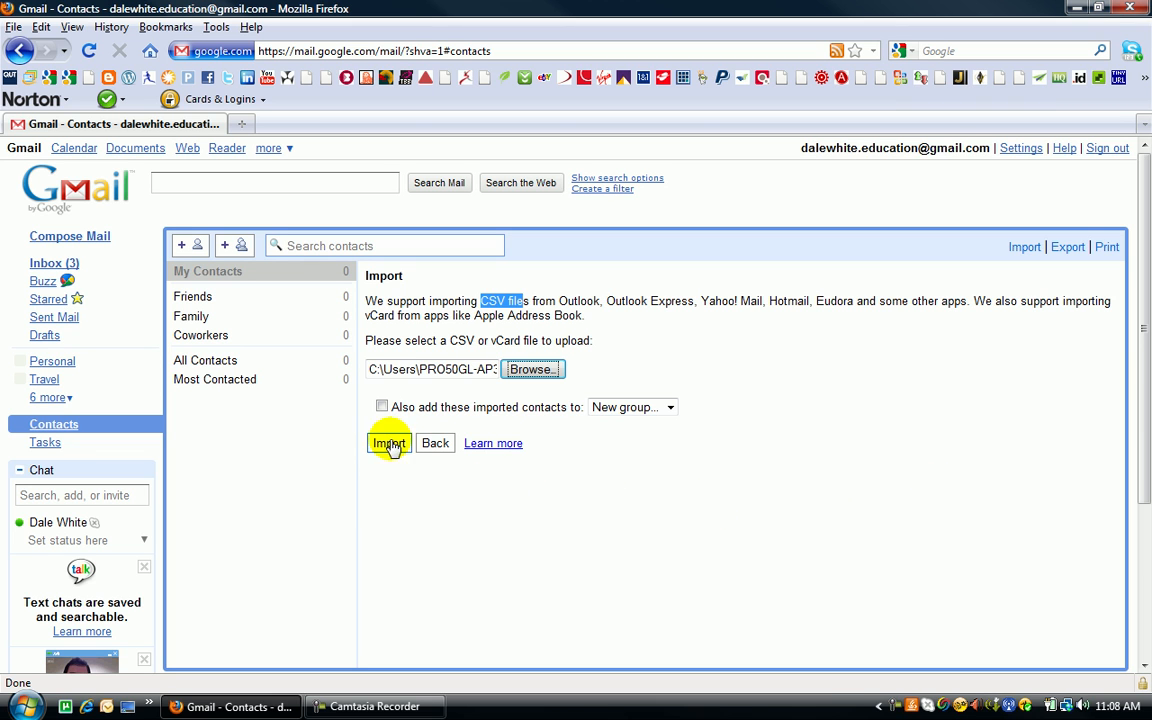
click(382, 408)
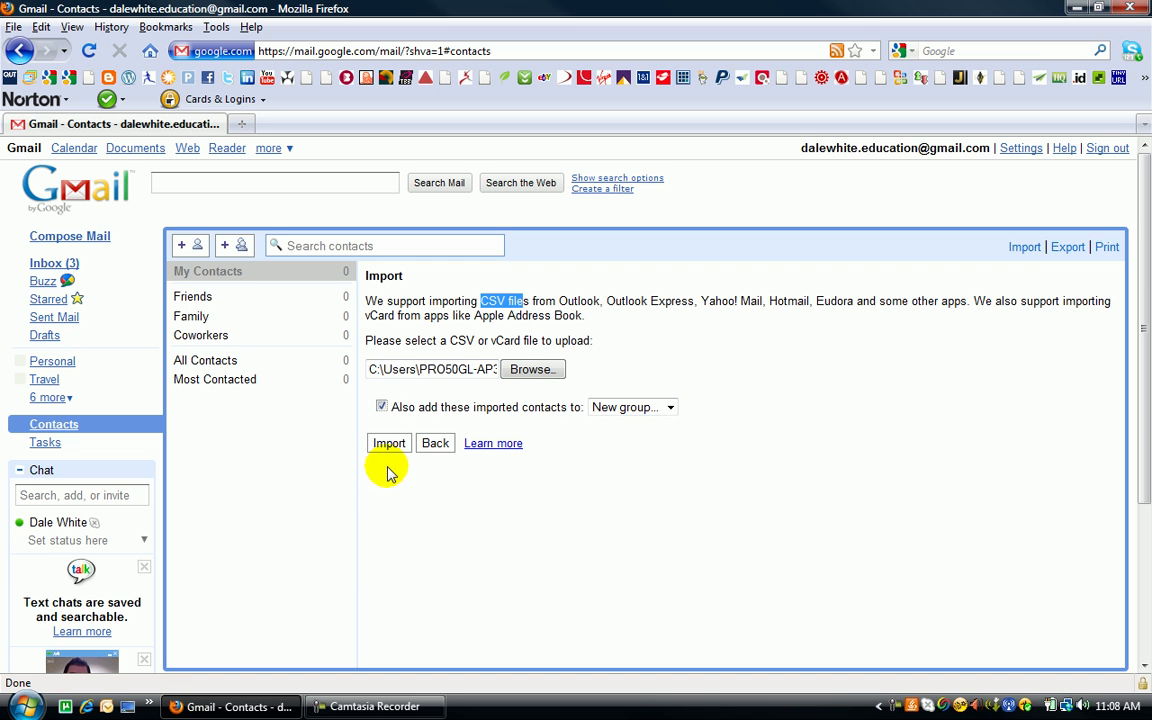
Import Test1 and Test2 into a new group named 'Tester Group' and dismiss the confirmation.
click(390, 444)
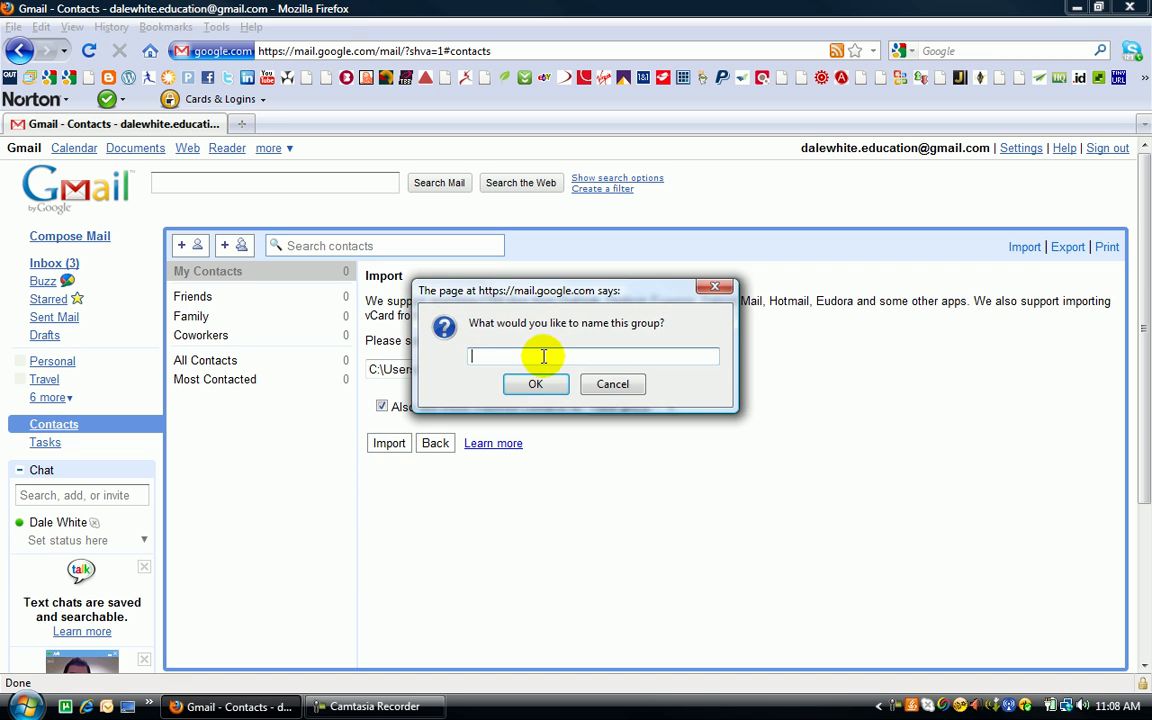
text(Tester Group)
click(565, 386)
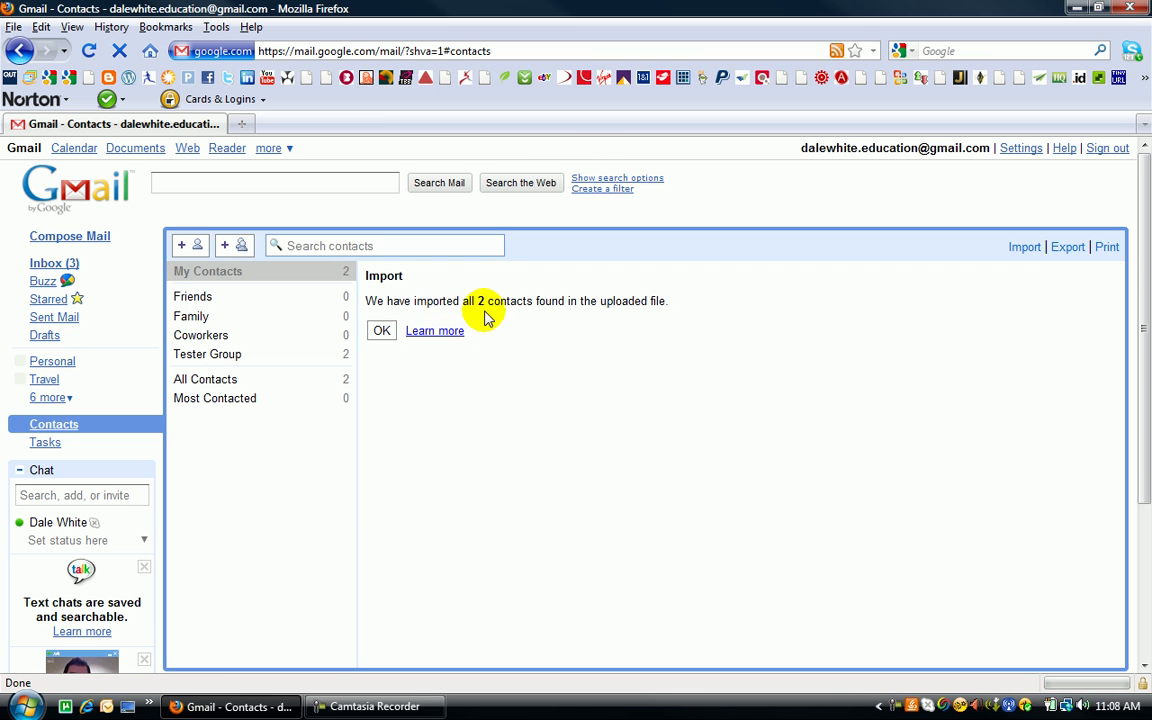
click(383, 331)
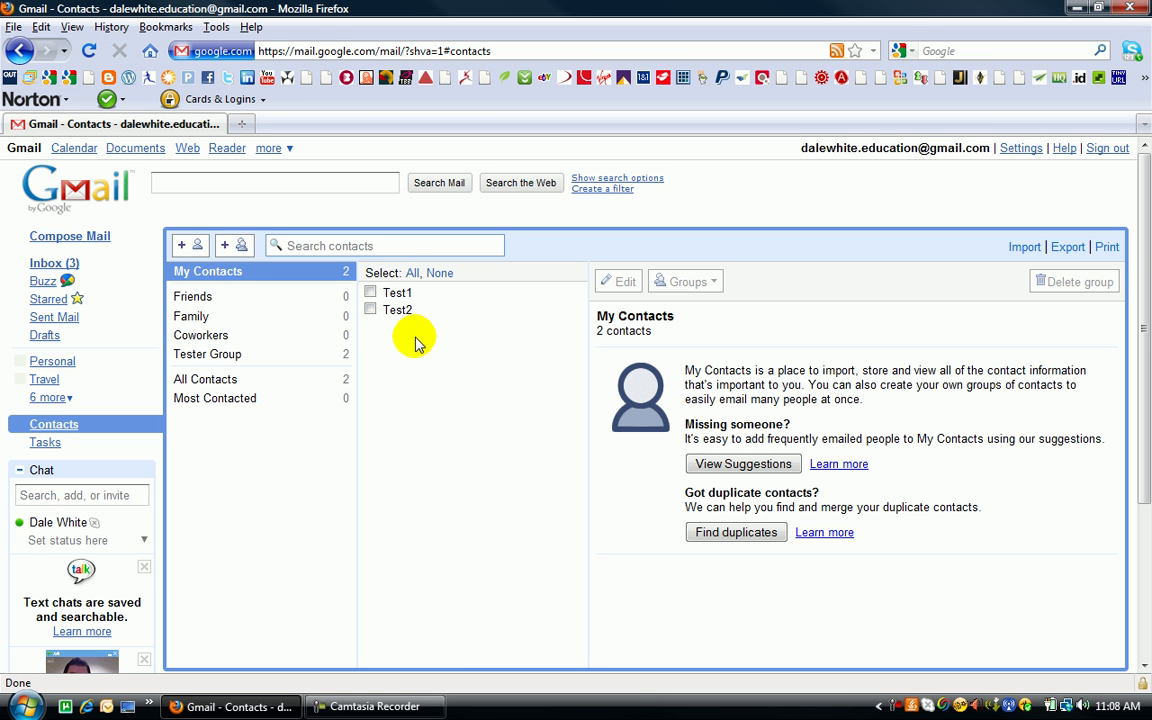
Show Tester Group's members and open Test1's details, highlighting its name.
click(265, 358)
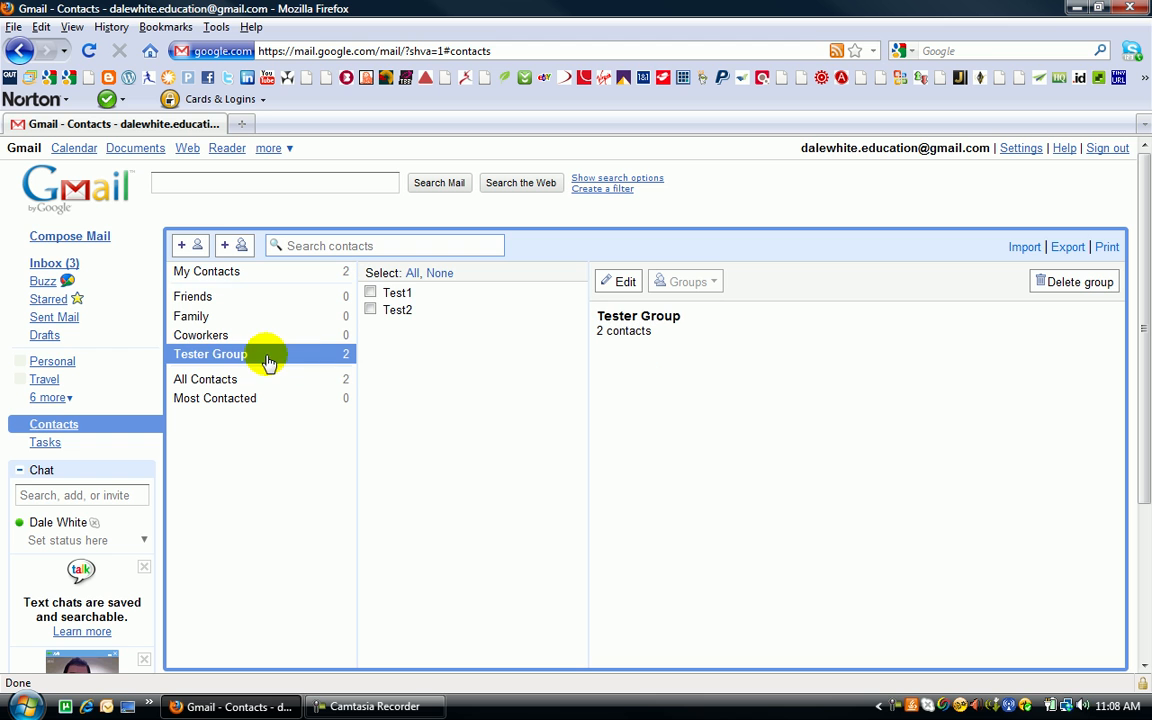
click(371, 294)
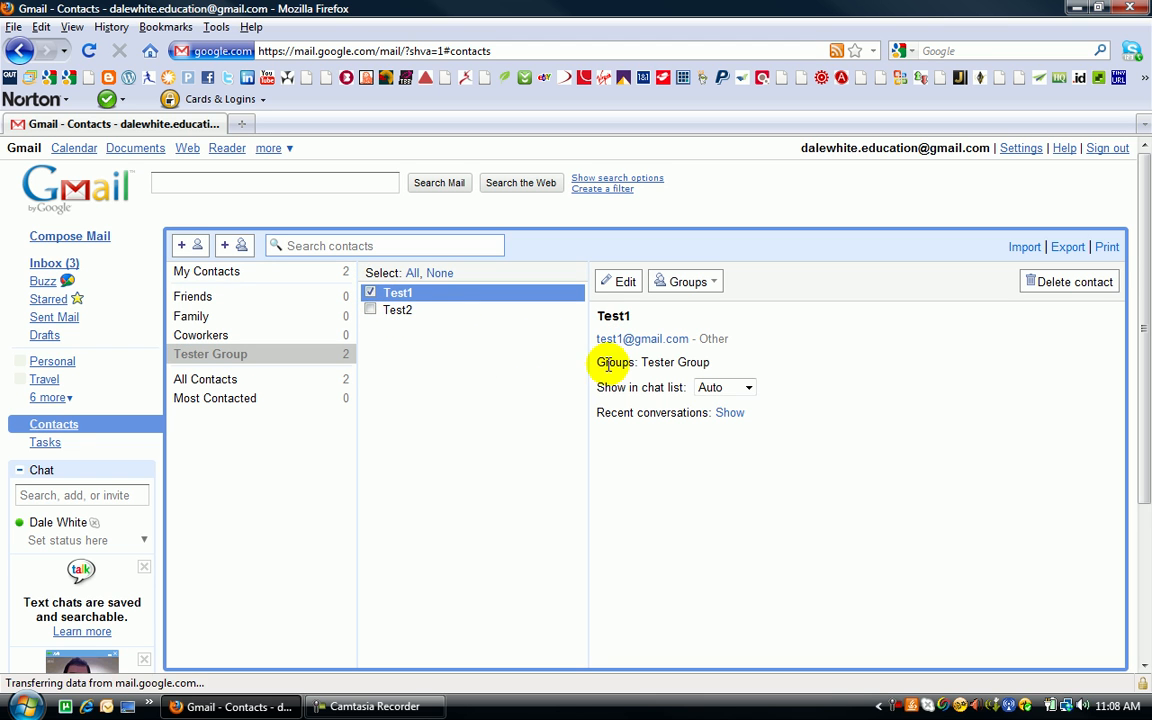
double_click(614, 316)
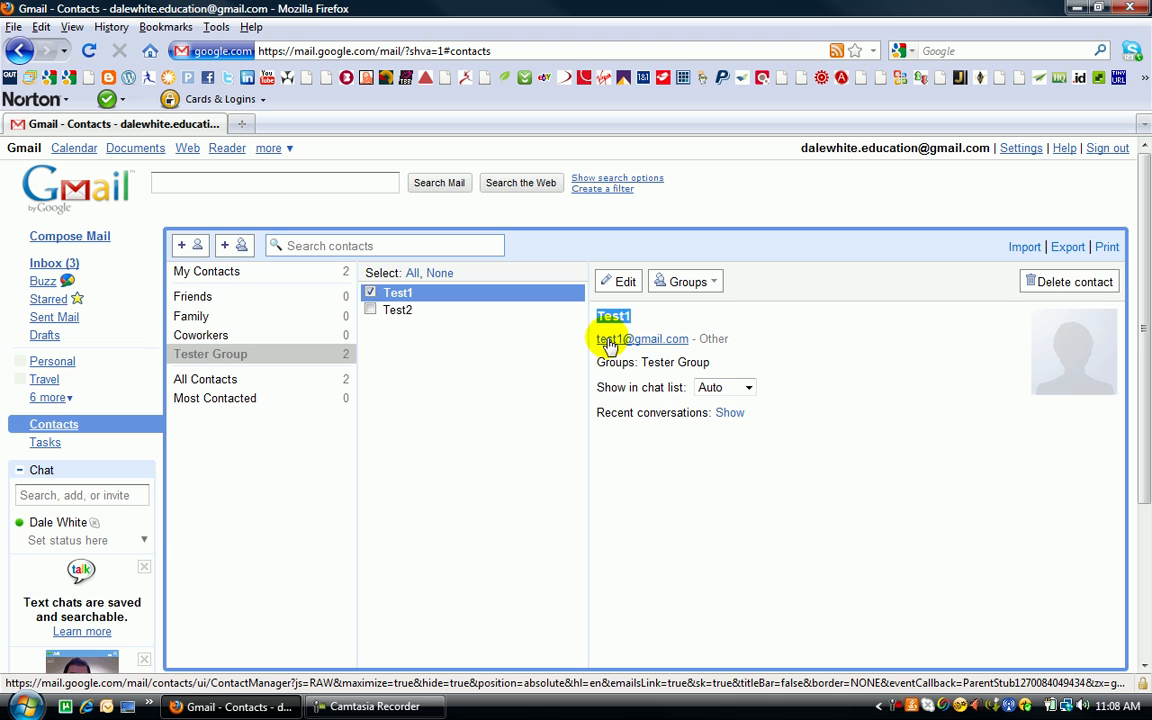